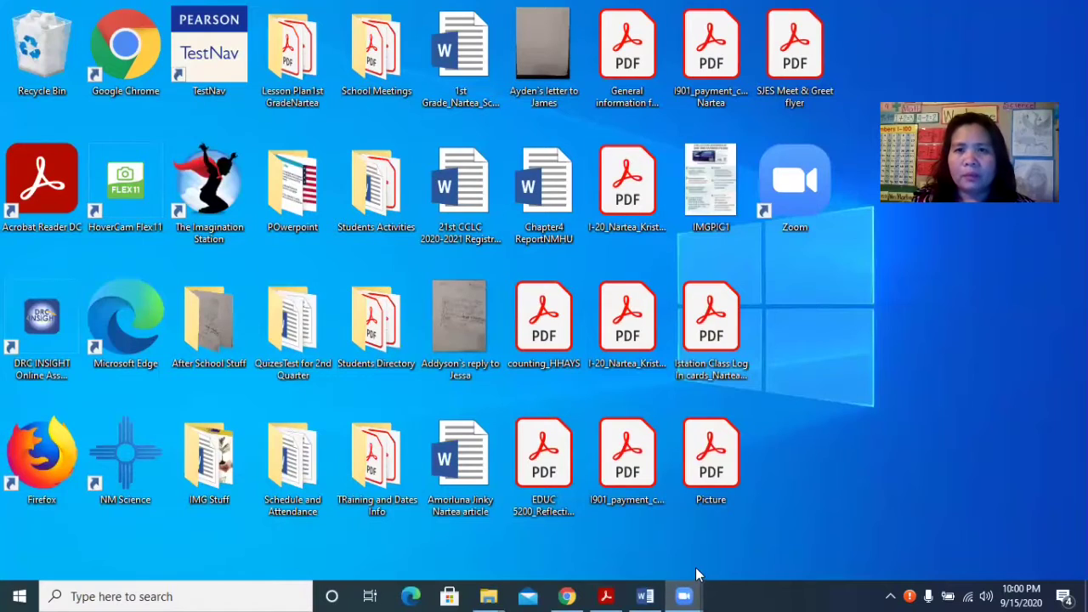
# Open the Soldivo fund portfolio from the member's home page dashboard.
pyautogui.moveTo(682, 594)
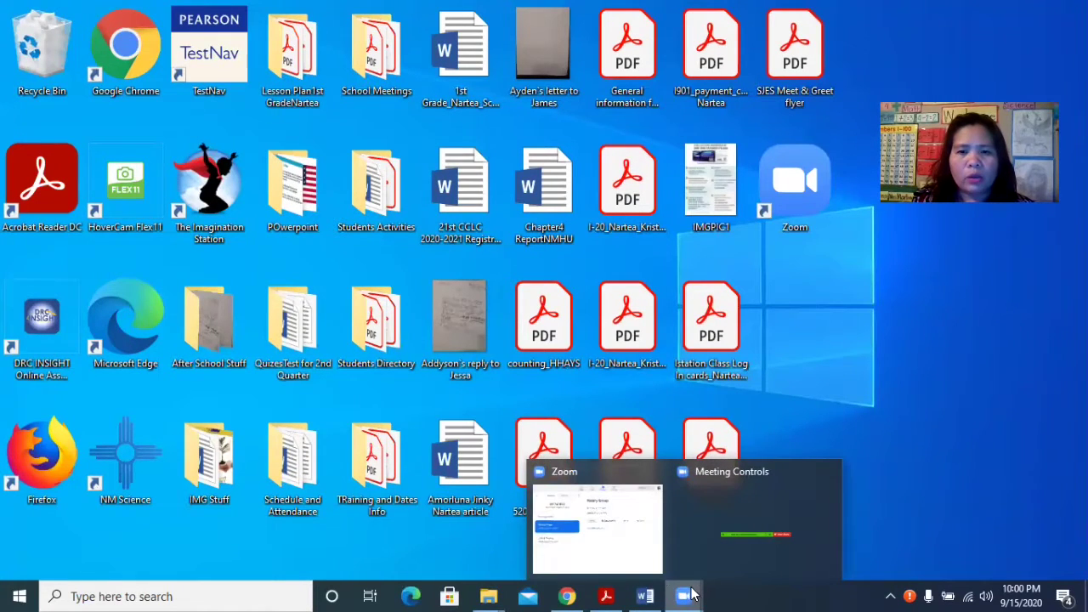
pyautogui.click(567, 595)
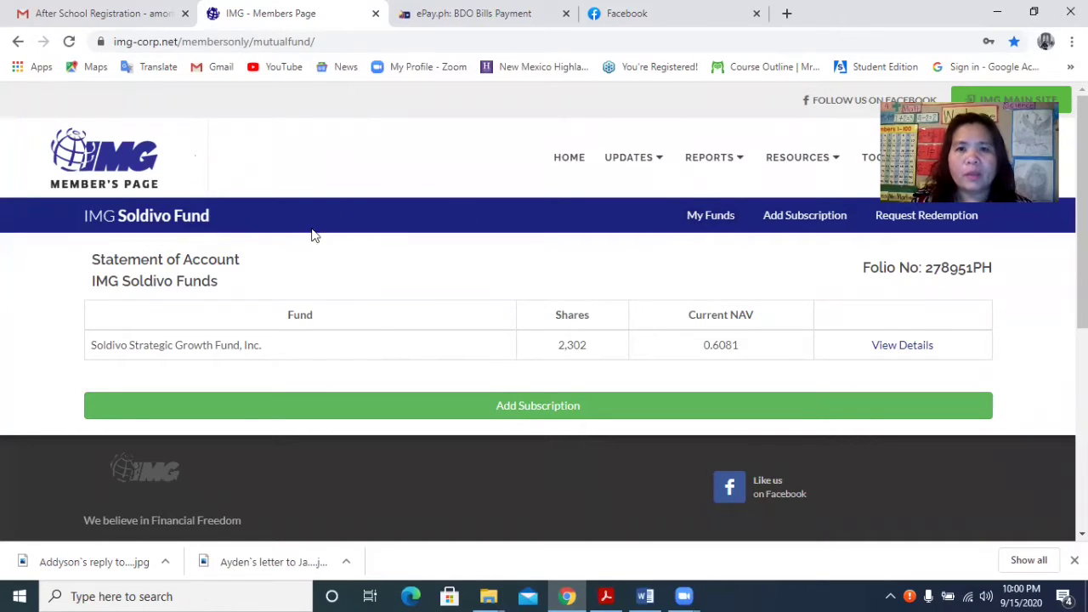
pyautogui.click(577, 162)
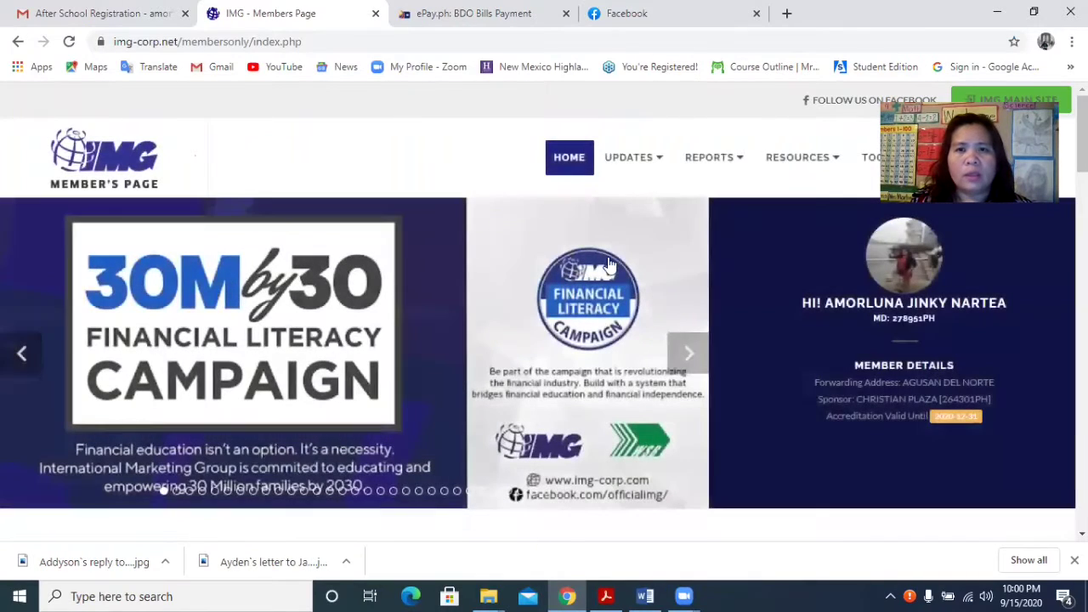
pyautogui.scroll(-5, 966, 344)
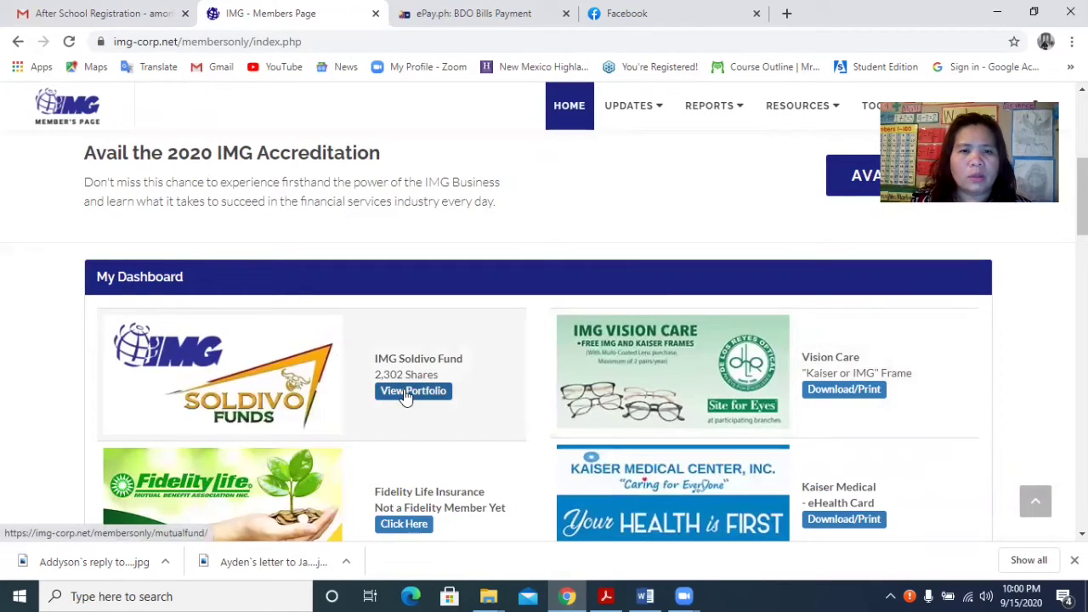
pyautogui.click(405, 394)
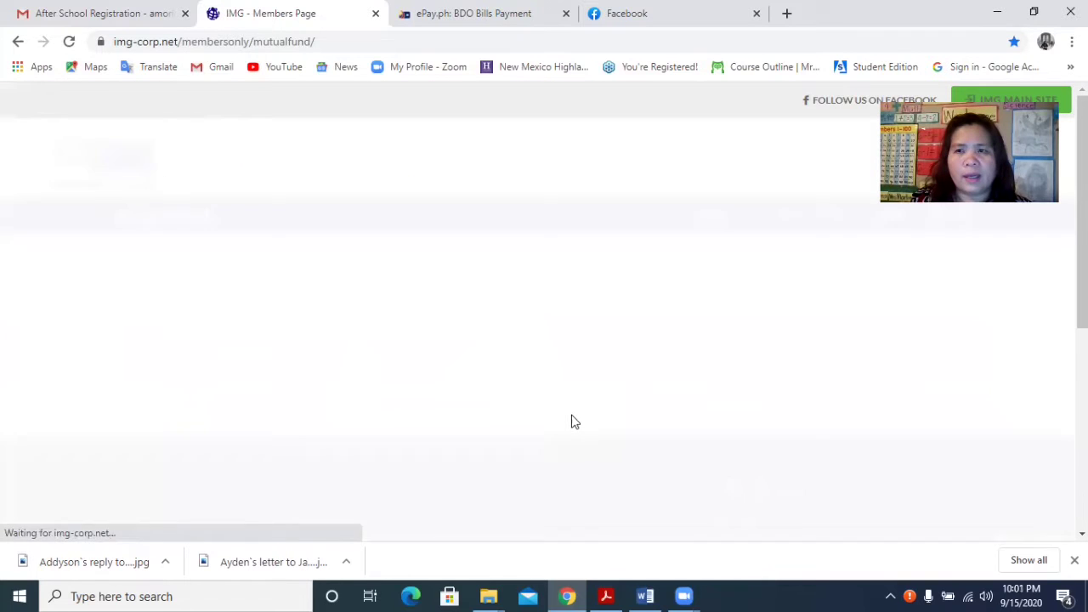
# Start a new subscription to the Soldivo fund from its portfolio.
pyautogui.scroll(-2, 899, 352)
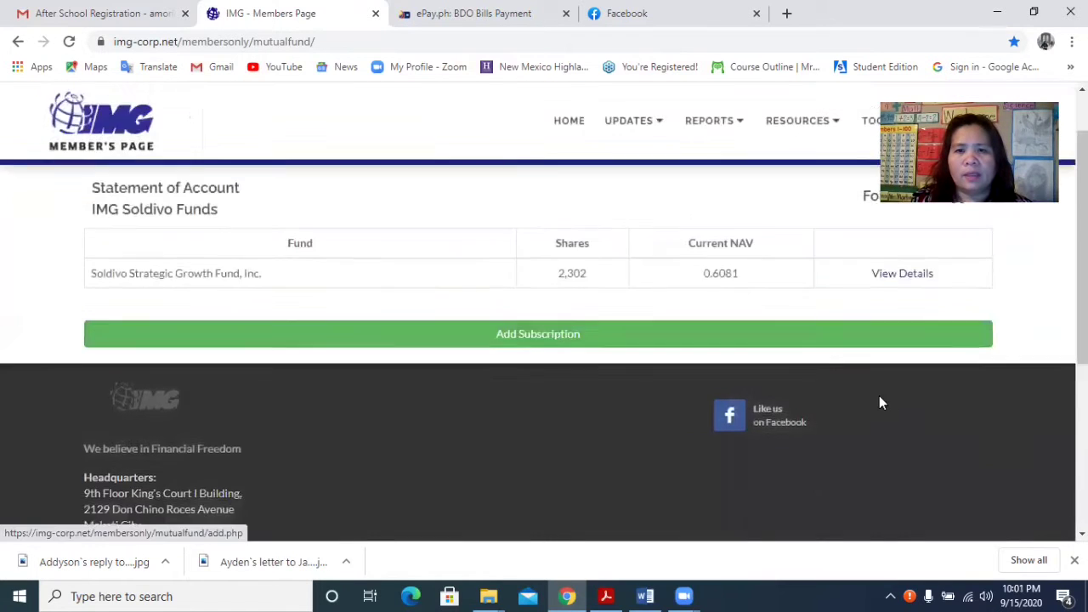
pyautogui.scroll(2, 782, 297)
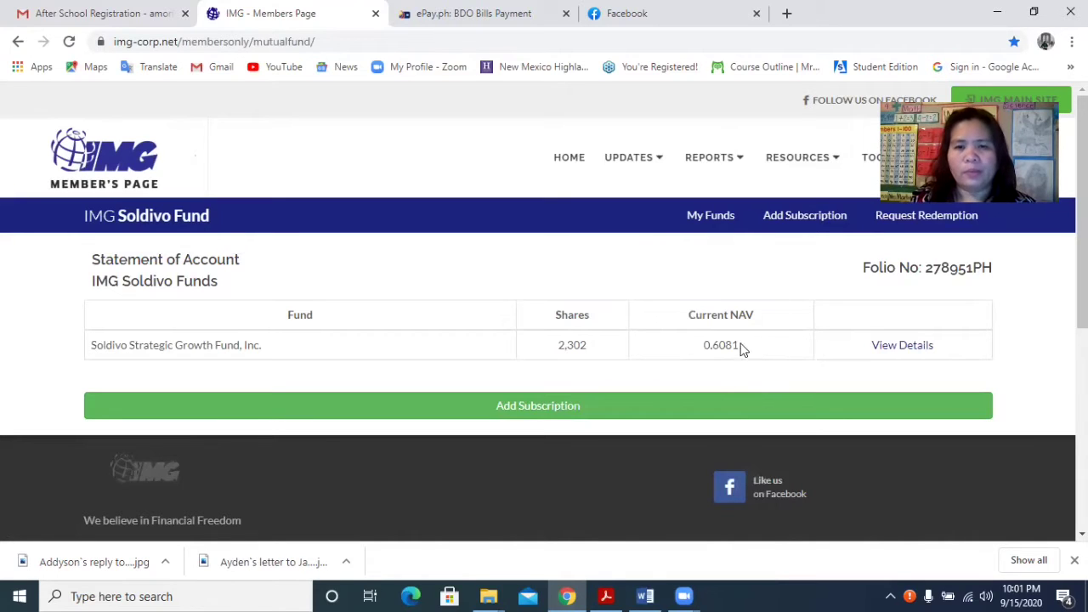
pyautogui.click(546, 411)
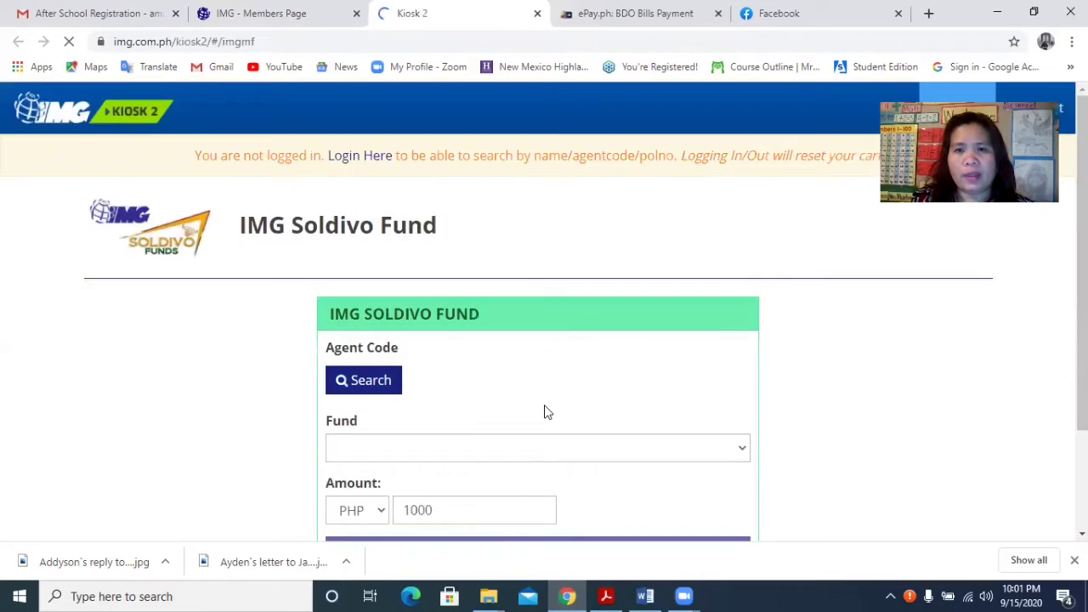
# Search for and verify the member's agent code on the subscription form.
pyautogui.scroll(-3, 549, 408)
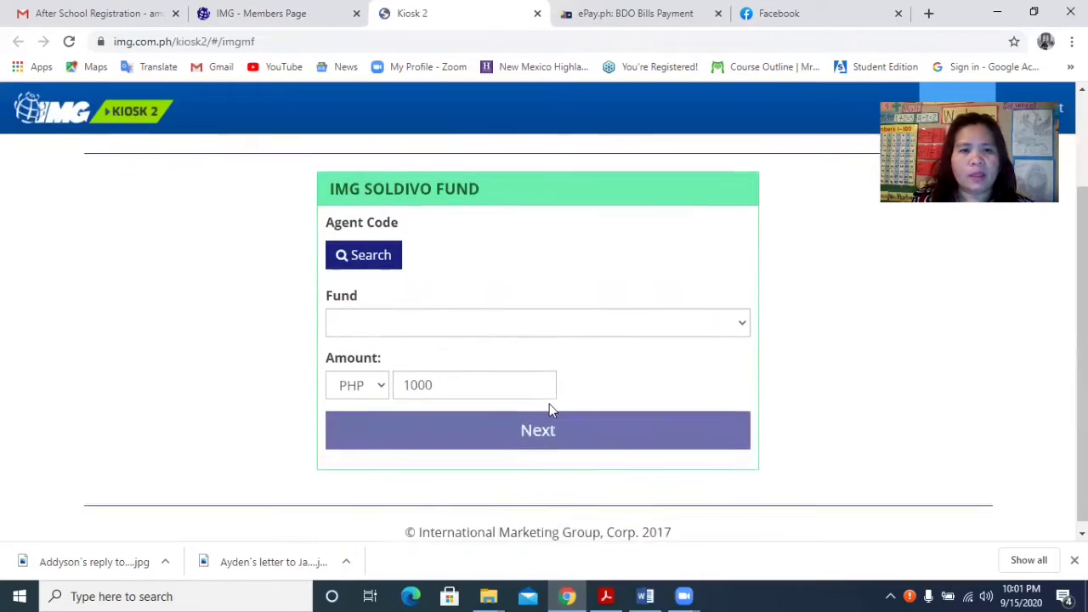
pyautogui.click(385, 253)
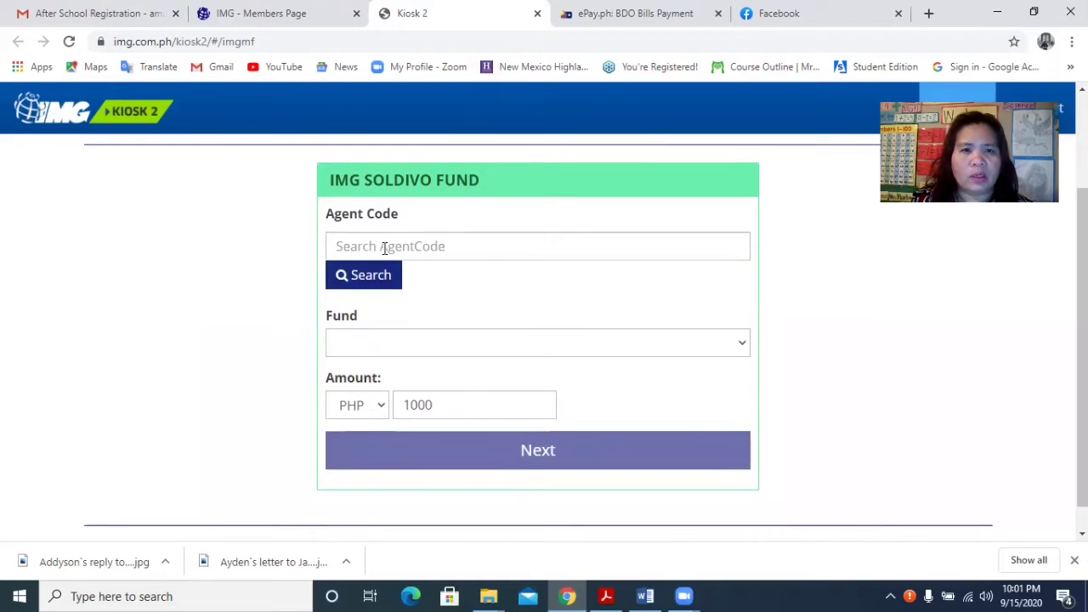
pyautogui.click(389, 248)
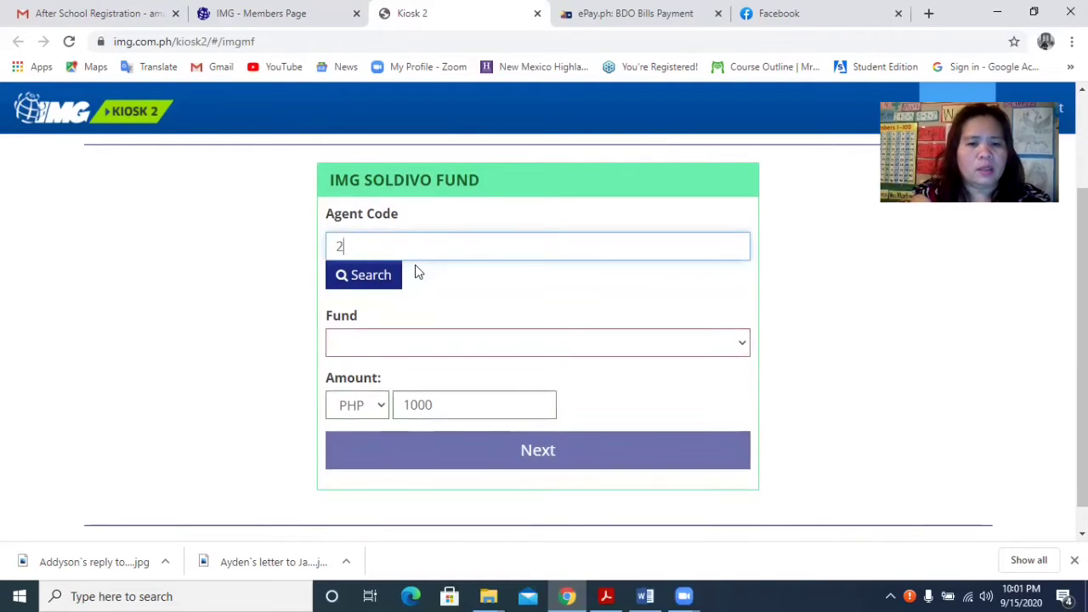
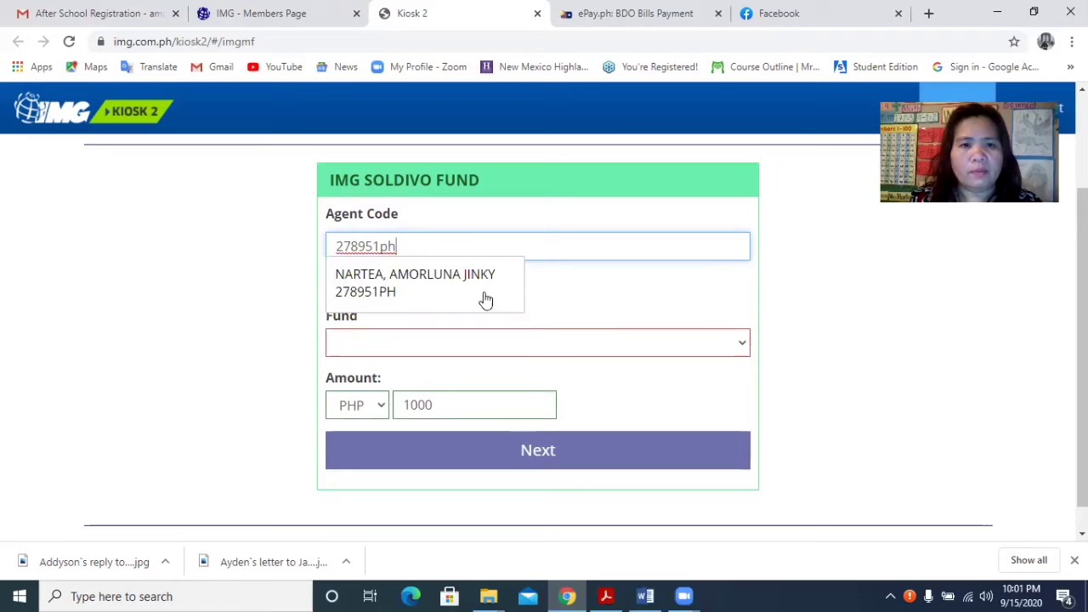
pyautogui.click(437, 285)
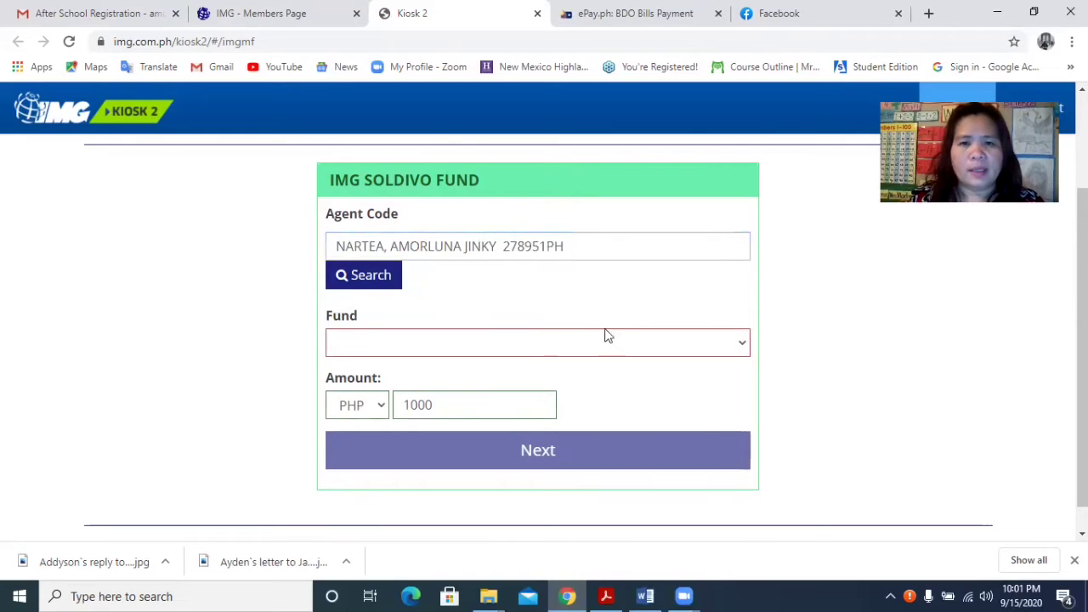
pyautogui.click(374, 283)
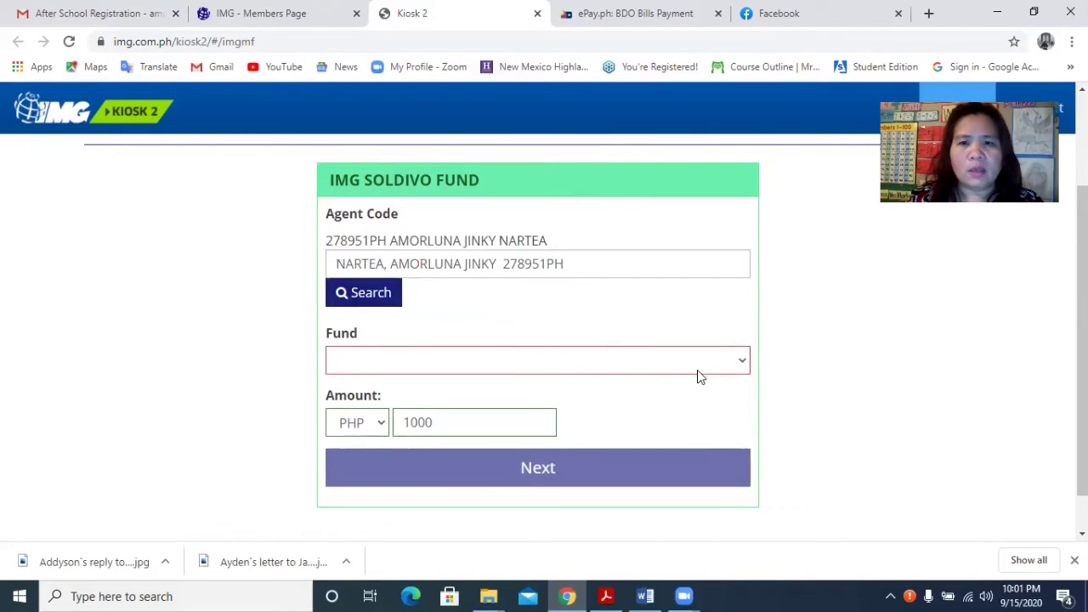
# Choose Strategic Growth Fund and change the amount from 1000 to 500.
pyautogui.click(742, 365)
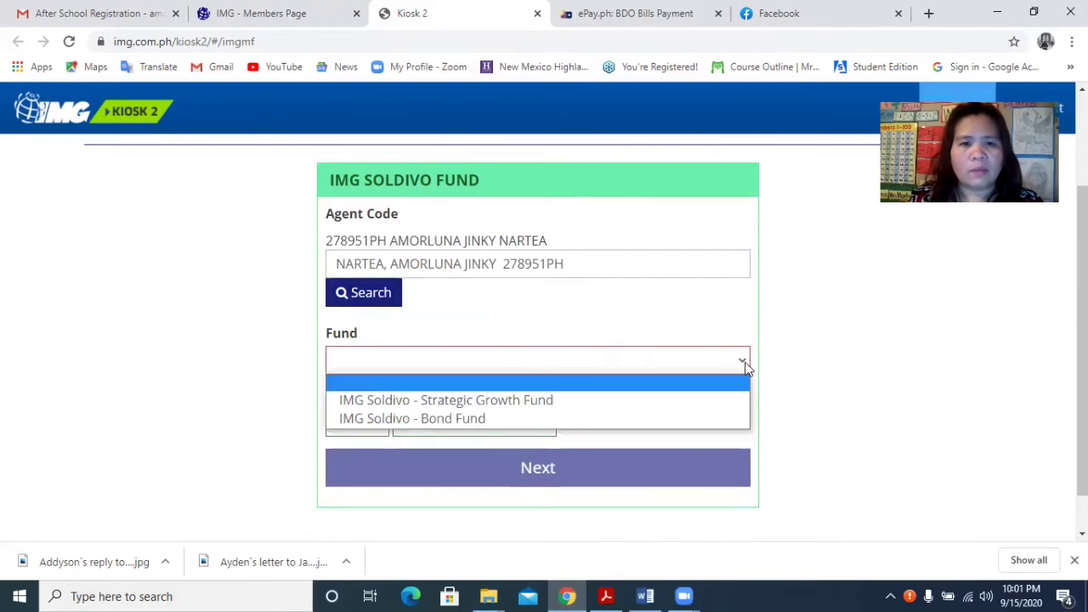
pyautogui.click(504, 403)
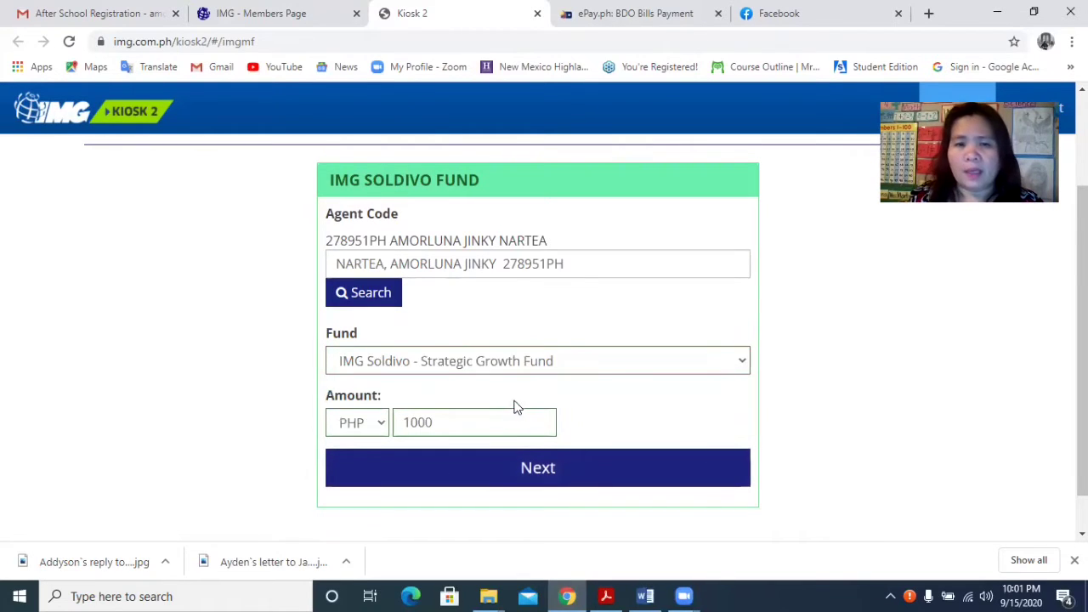
pyautogui.click(473, 423)
pyautogui.press('BackSpace')
pyautogui.press('BackSpace')
pyautogui.press('BackSpace')
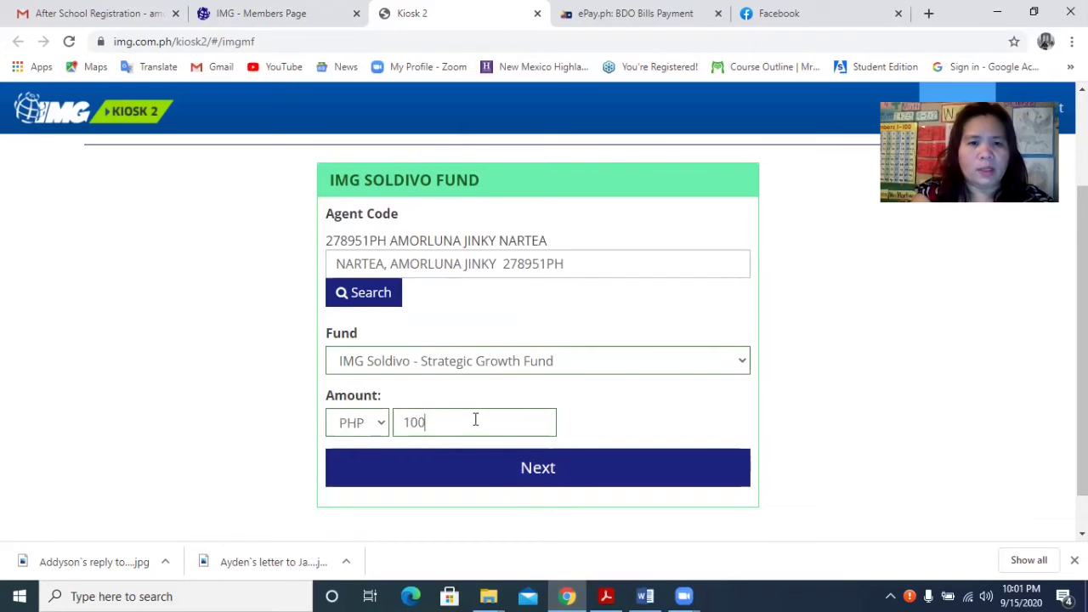
pyautogui.press('BackSpace')
pyautogui.write('500')
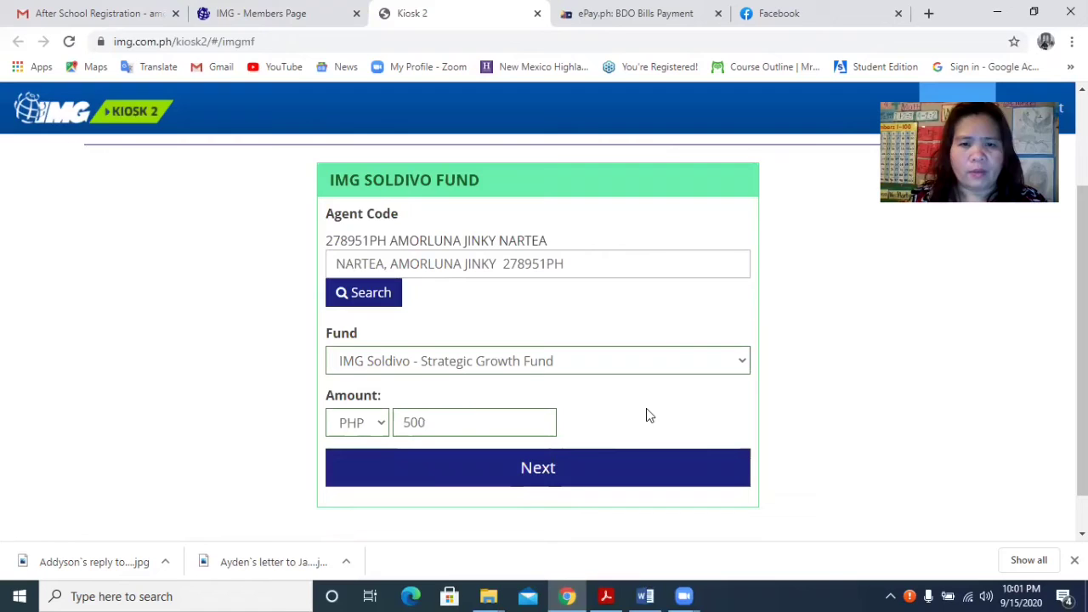
# Sign the subscription agreement in the signature pad and proceed to the 500 checkout.
pyautogui.click(539, 476)
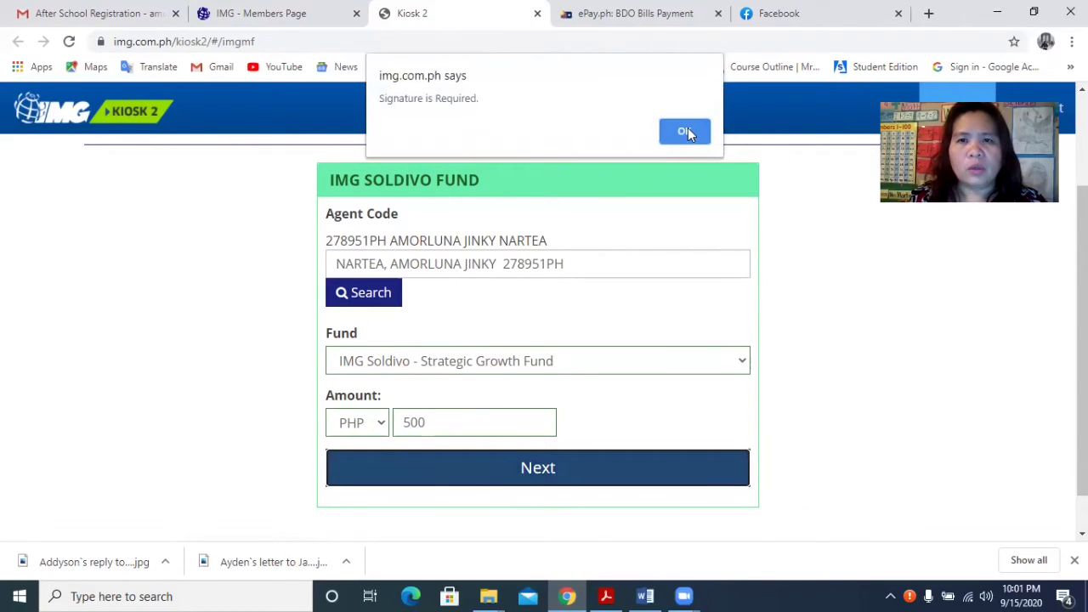
pyautogui.click(684, 131)
pyautogui.moveTo(399, 291)
pyautogui.mouseDown()
pyautogui.moveTo(415, 333)
pyautogui.moveTo(454, 315)
pyautogui.moveTo(461, 328)
pyautogui.moveTo(485, 316)
pyautogui.moveTo(482, 325)
pyautogui.mouseUp()
pyautogui.click(403, 284)
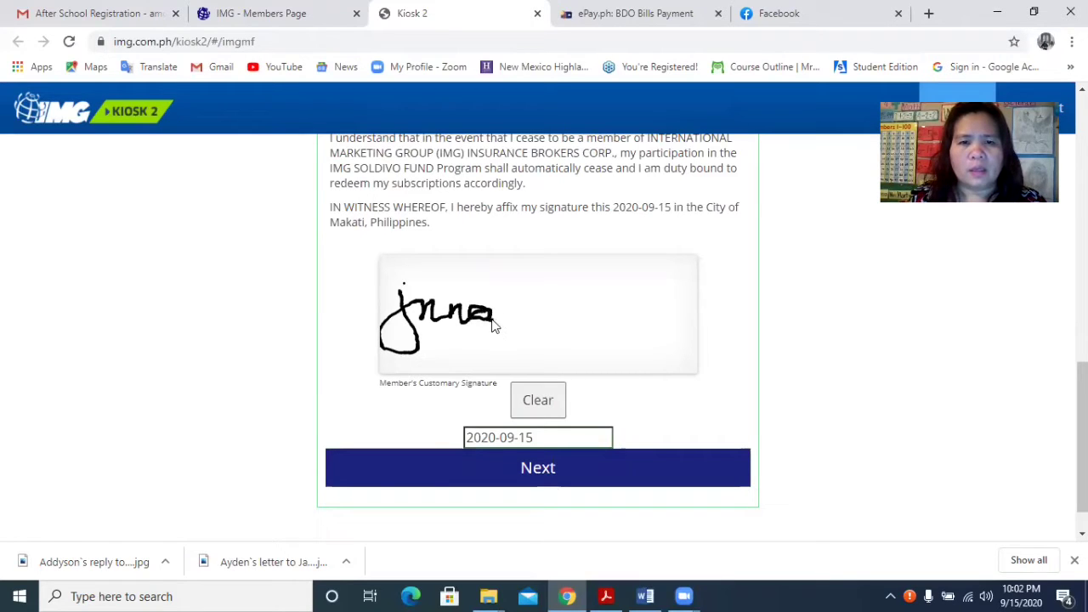
pyautogui.moveTo(493, 325)
pyautogui.mouseDown()
pyautogui.moveTo(506, 314)
pyautogui.moveTo(556, 313)
pyautogui.moveTo(596, 327)
pyautogui.mouseUp()
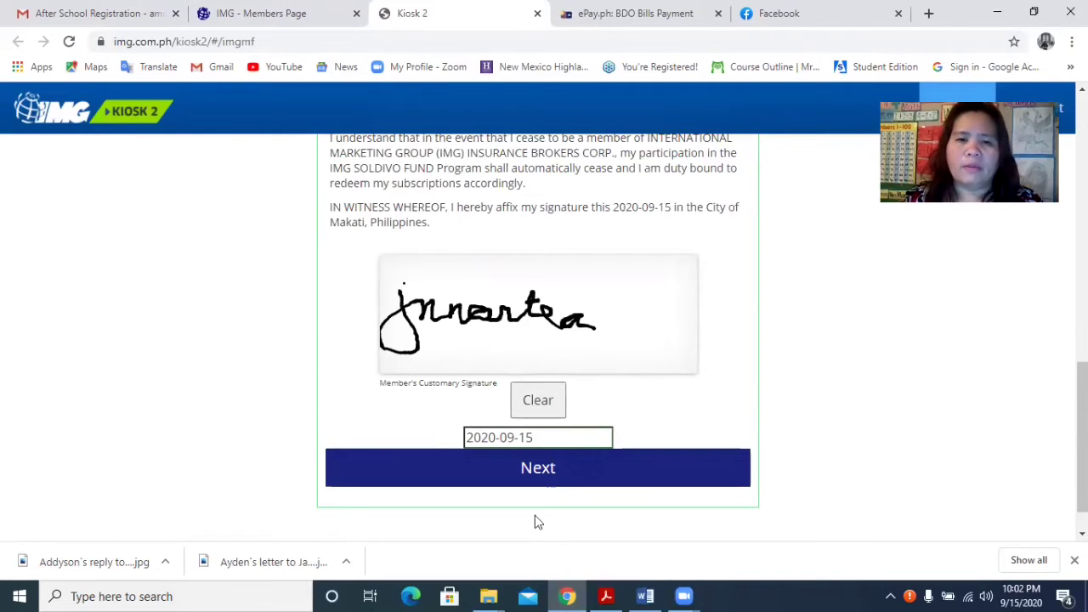
pyautogui.click(548, 482)
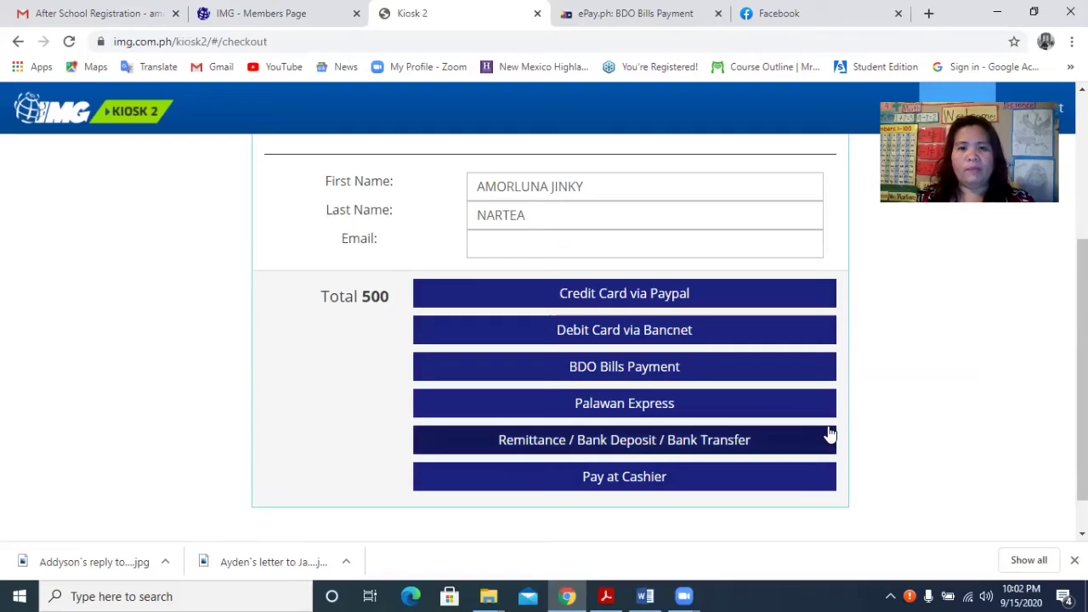
# Pay the 500 cart by Remittance / Bank Deposit / Bank Transfer.
pyautogui.click(607, 442)
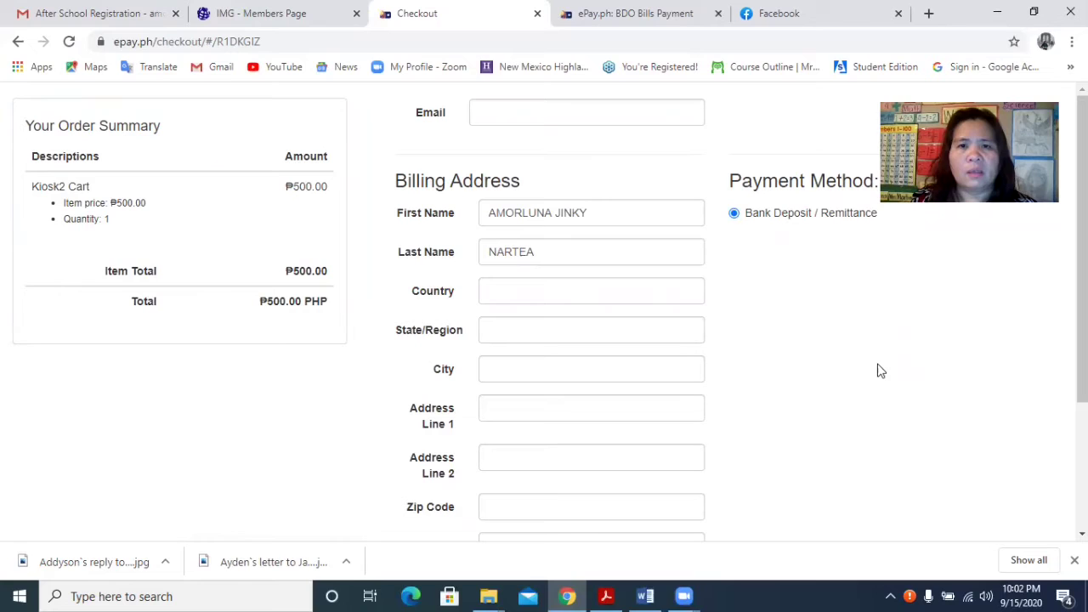
# Enter the billing e-mail address and set the country to Philippines.
pyautogui.click(617, 114)
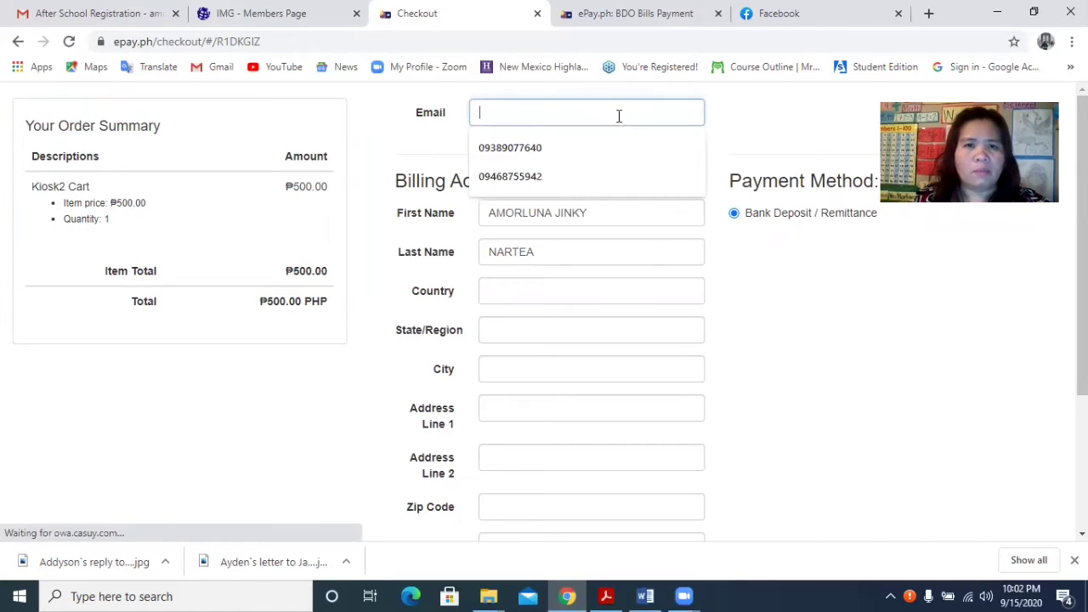
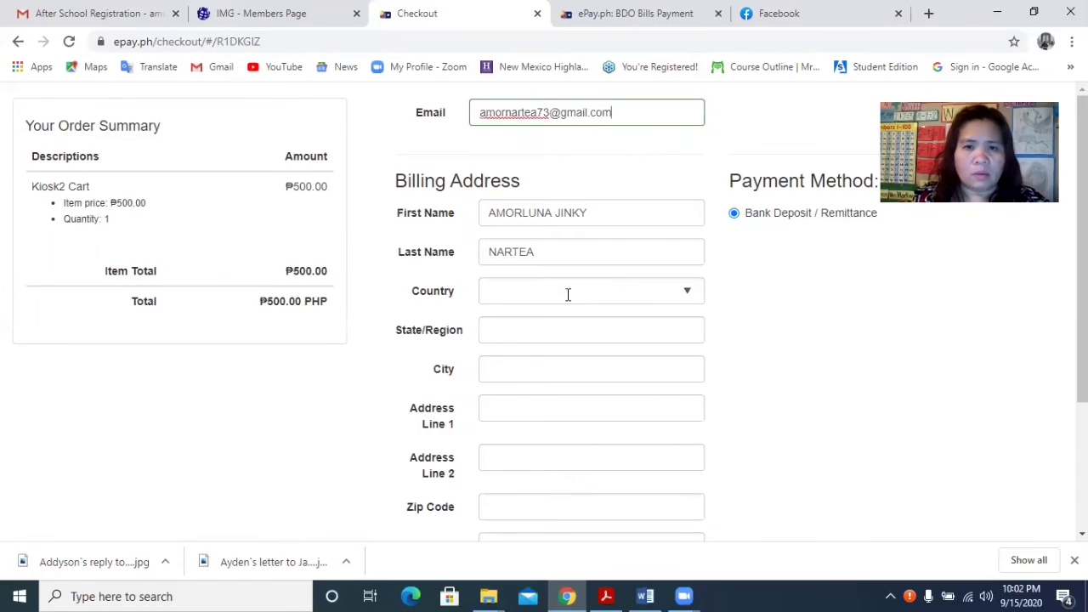
pyautogui.click(569, 291)
pyautogui.write('Philippines')
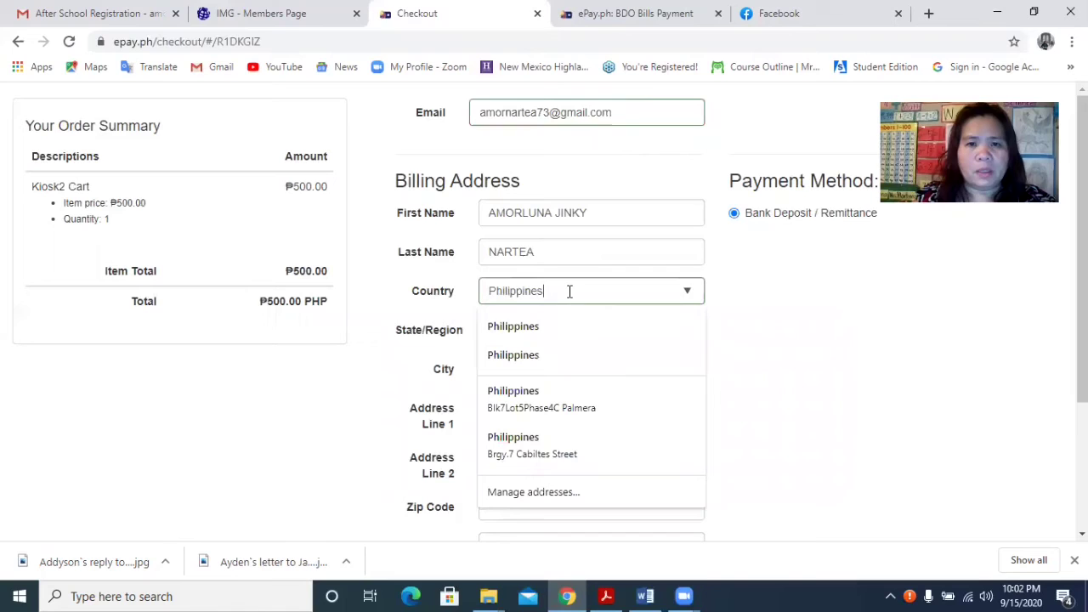
pyautogui.click(549, 337)
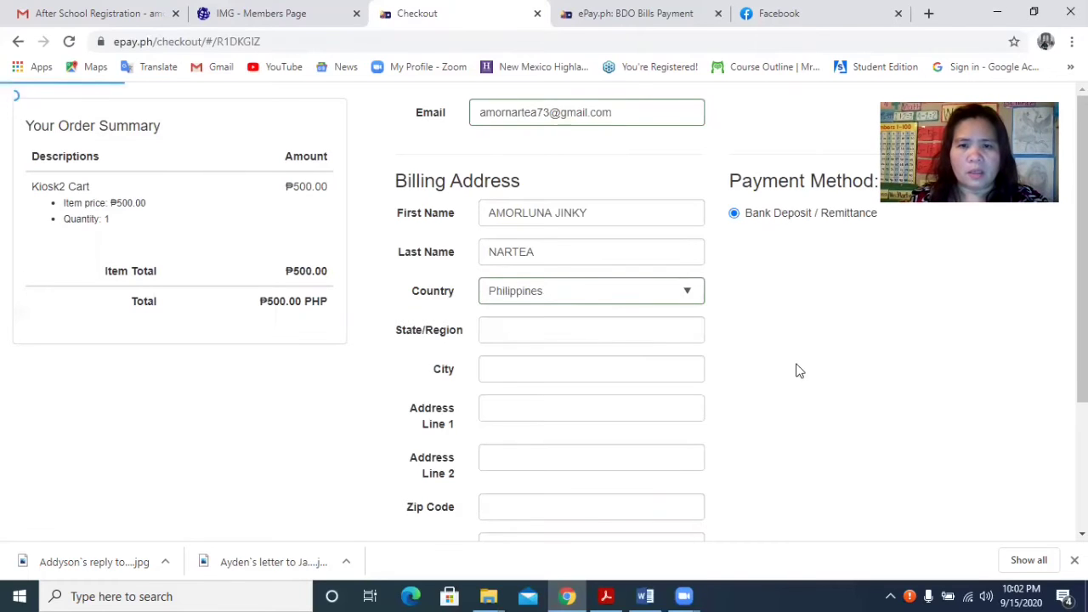
# Fill the billing address from a saved City autofill entry and continue.
pyautogui.click(578, 376)
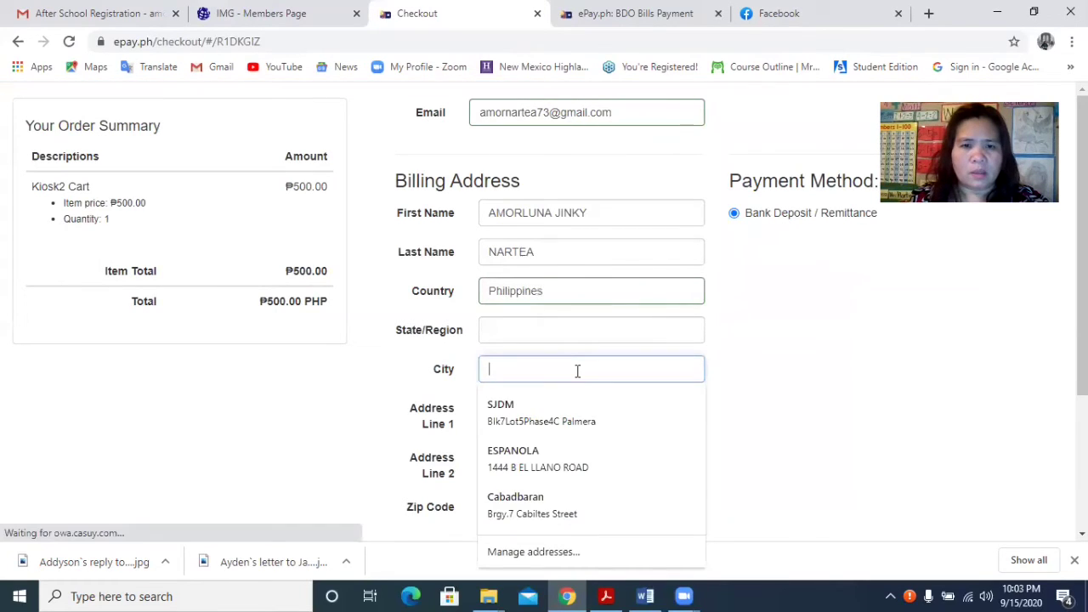
pyautogui.click(549, 414)
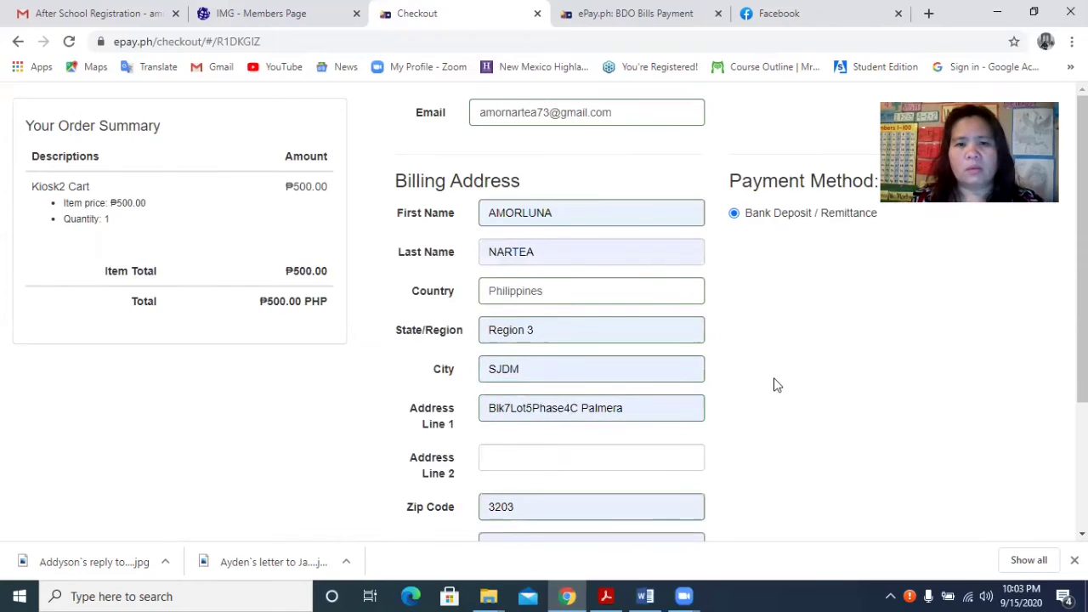
pyautogui.scroll(-2, 772, 391)
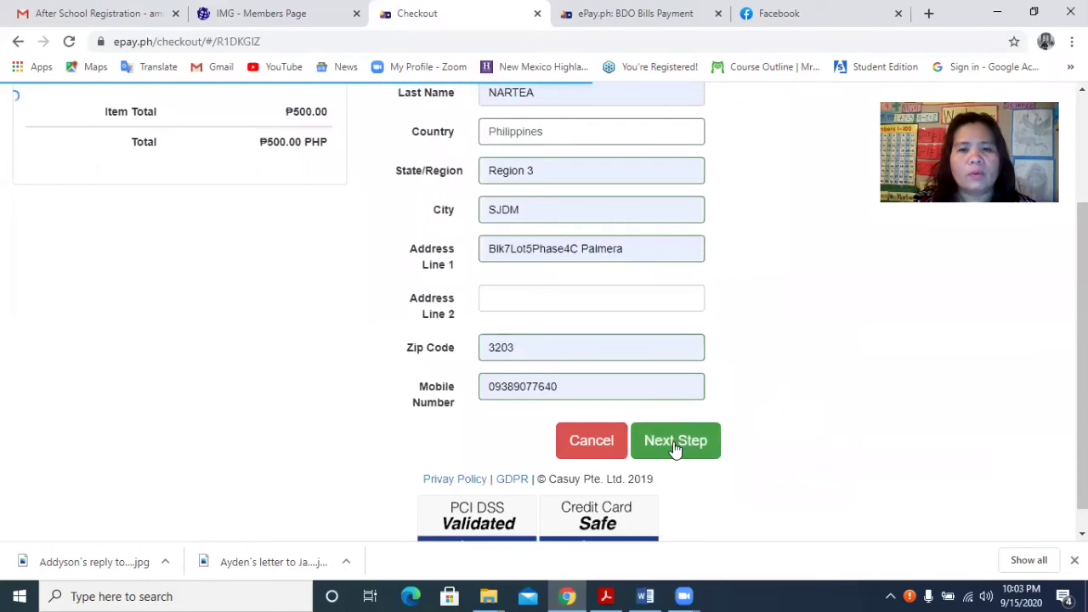
pyautogui.click(673, 442)
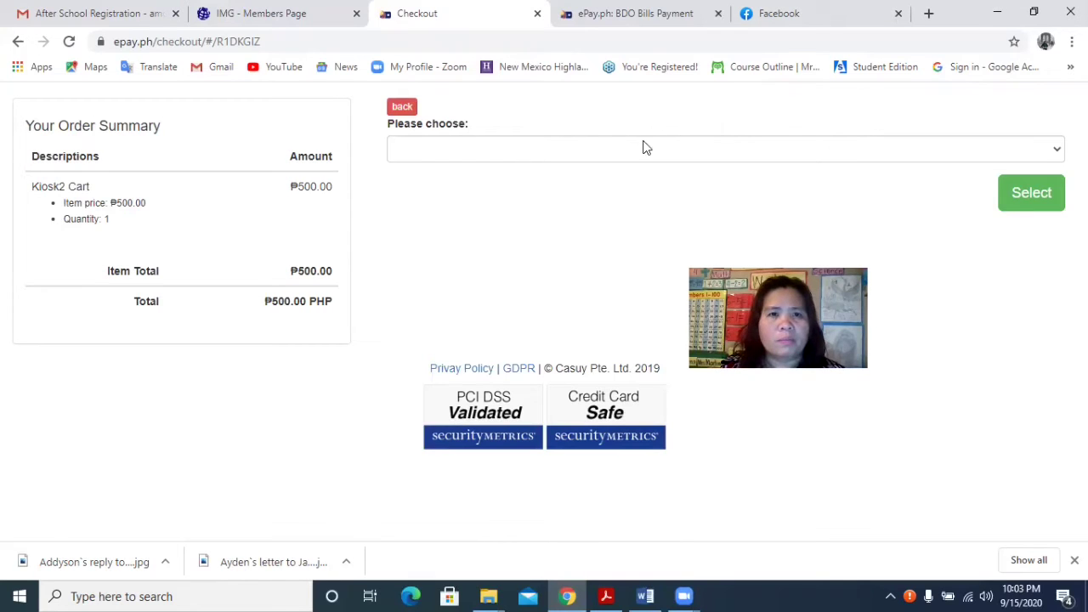
# Select PHP - Banco De Oro as the payment channel and confirm it.
pyautogui.click(1058, 153)
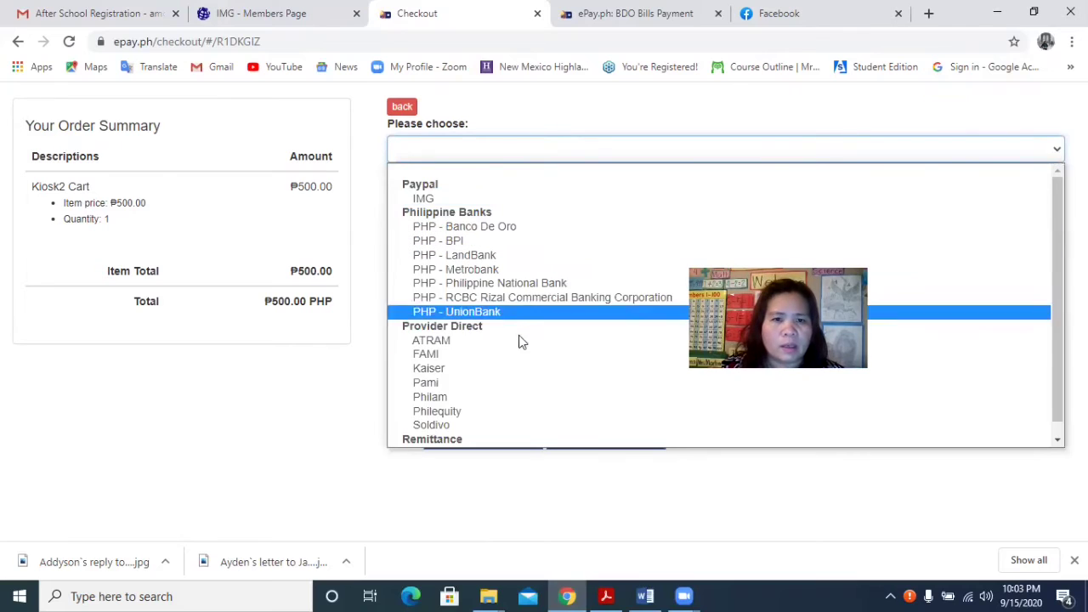
pyautogui.click(517, 229)
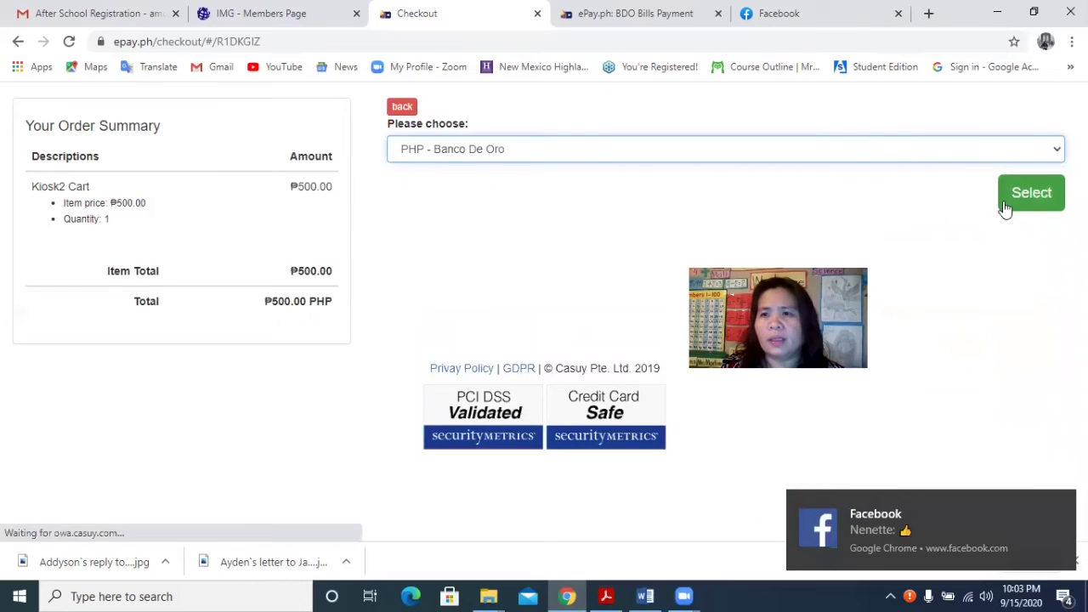
pyautogui.click(1037, 194)
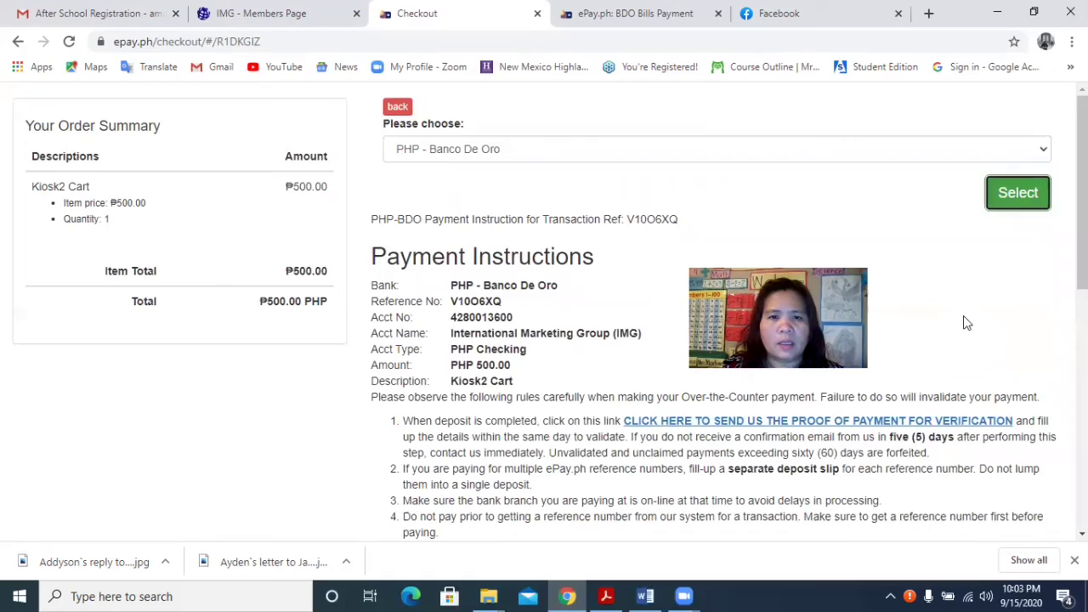
pyautogui.scroll(-5, 963, 316)
pyautogui.scroll(-4, 967, 318)
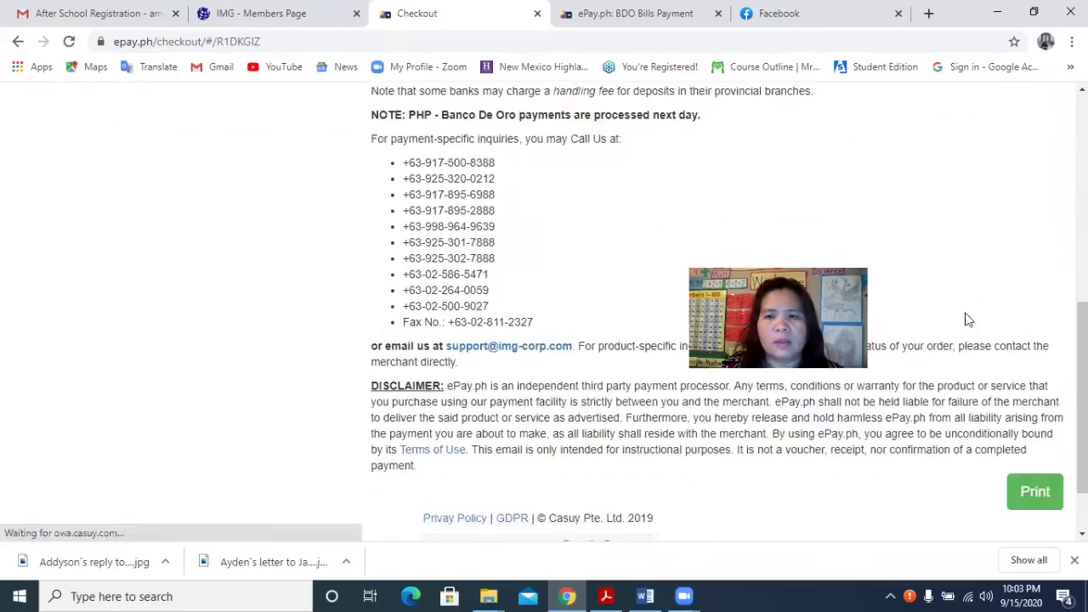
pyautogui.scroll(2, 966, 318)
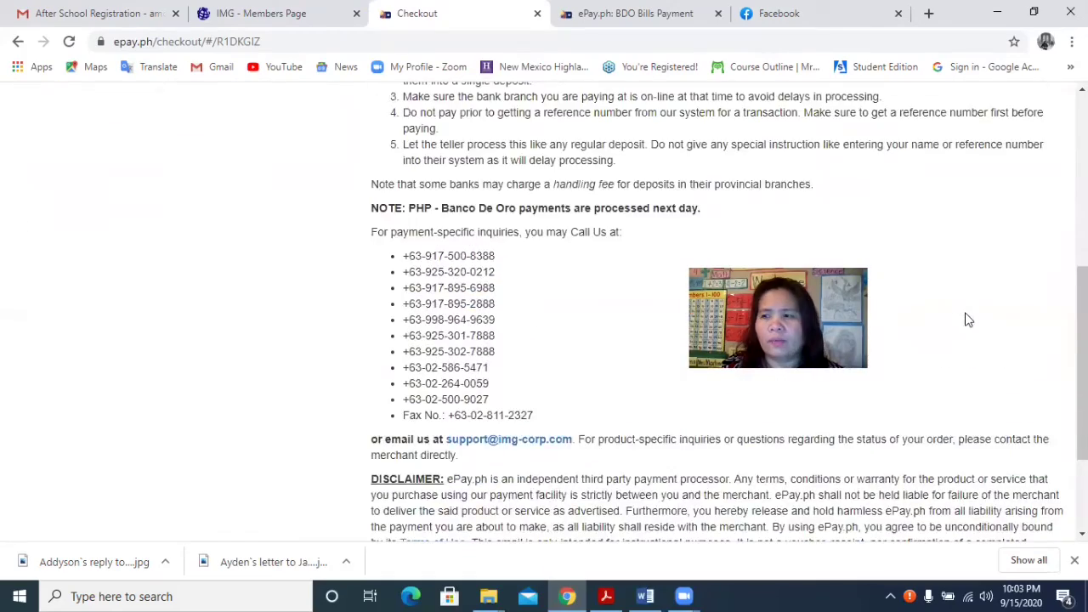
pyautogui.scroll(3, 966, 319)
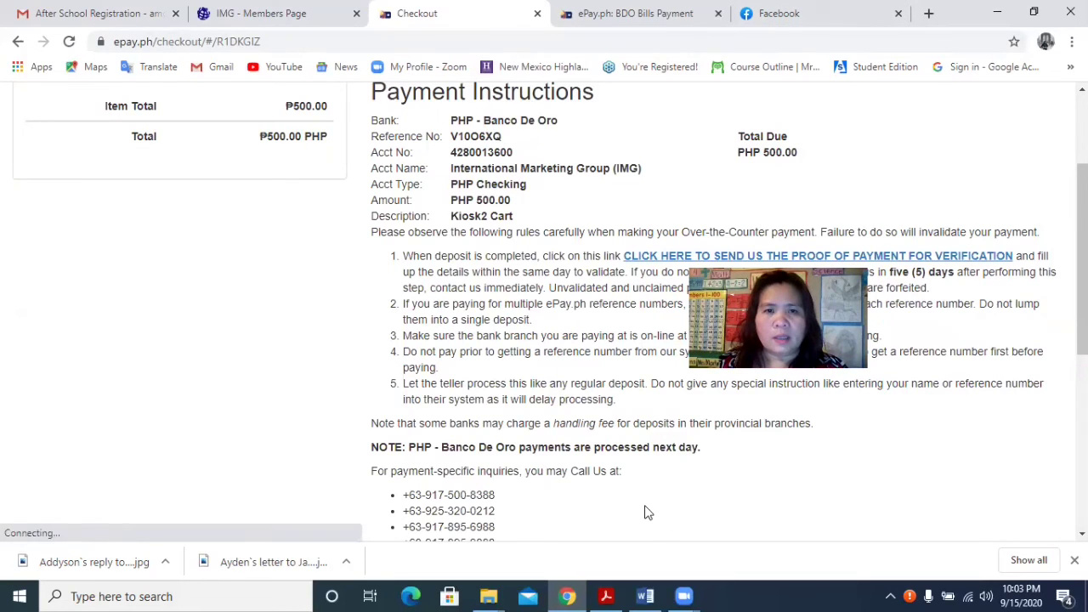
pyautogui.scroll(1, 452, 153)
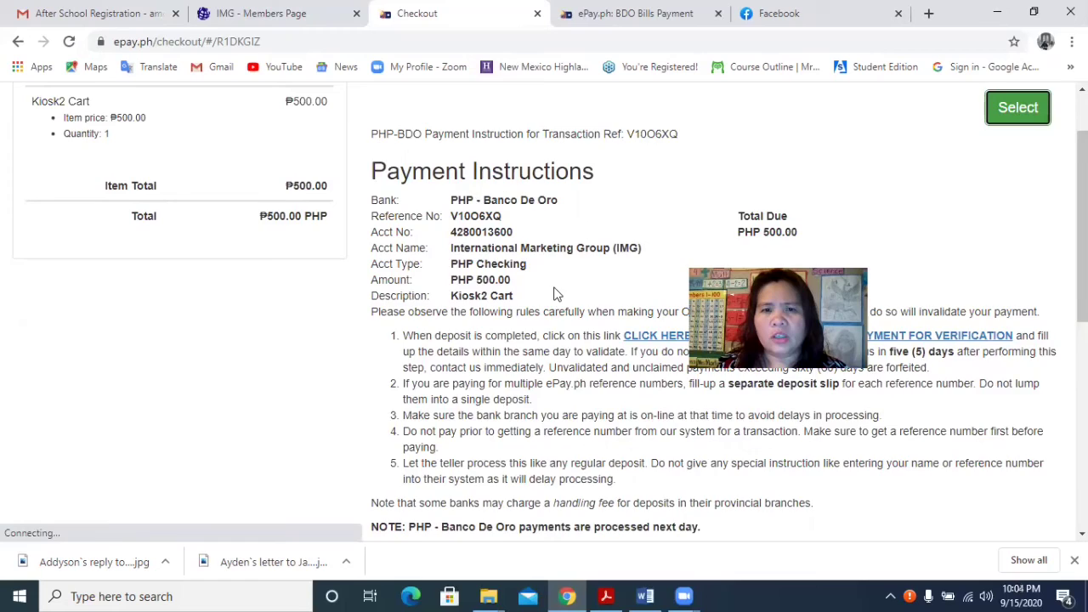
pyautogui.scroll(-1, 552, 293)
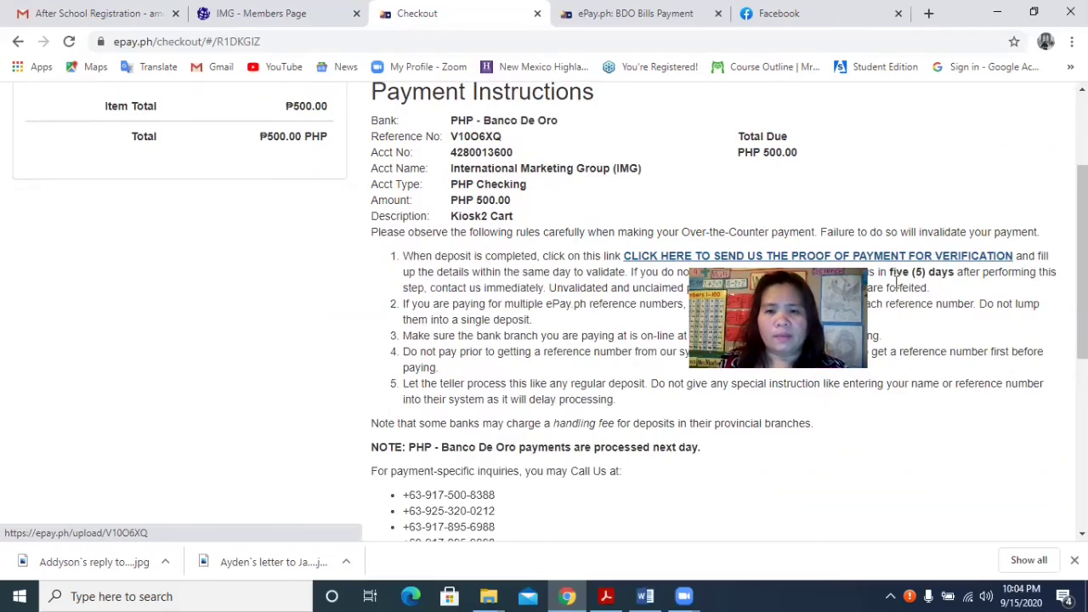
pyautogui.moveTo(684, 596)
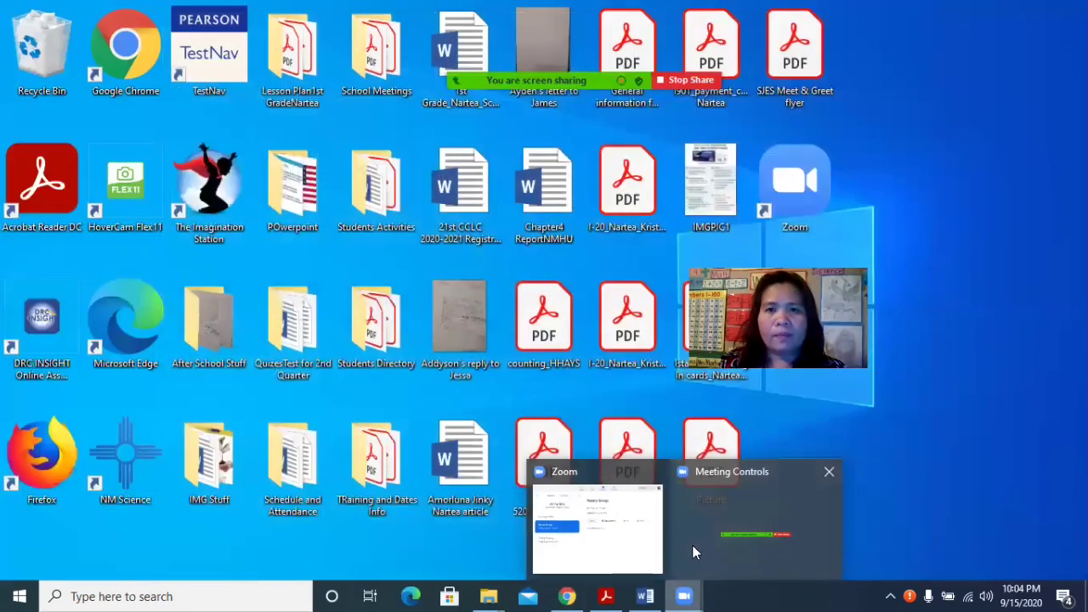